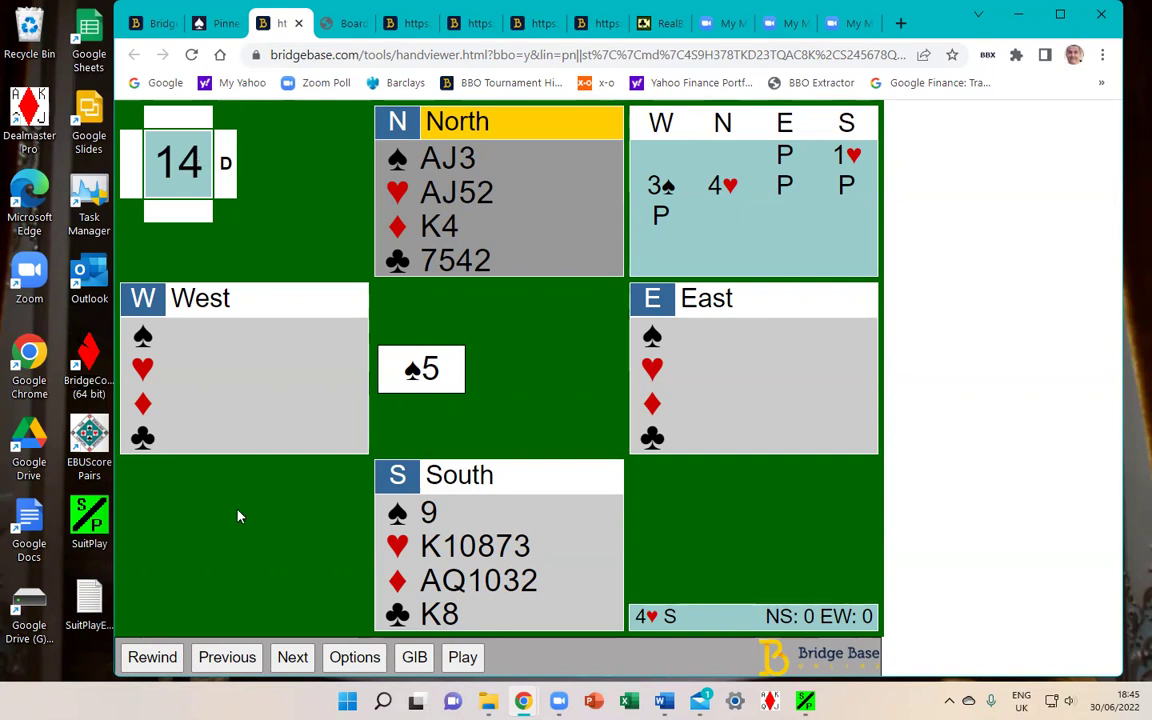
- Advance board 14 through the opening spade trick, playing dummy's ace, East's 10 and South's 9
{"action": "left_click", "coordinate": [292, 657]}
{"action": "left_click", "coordinate": [292, 657]}
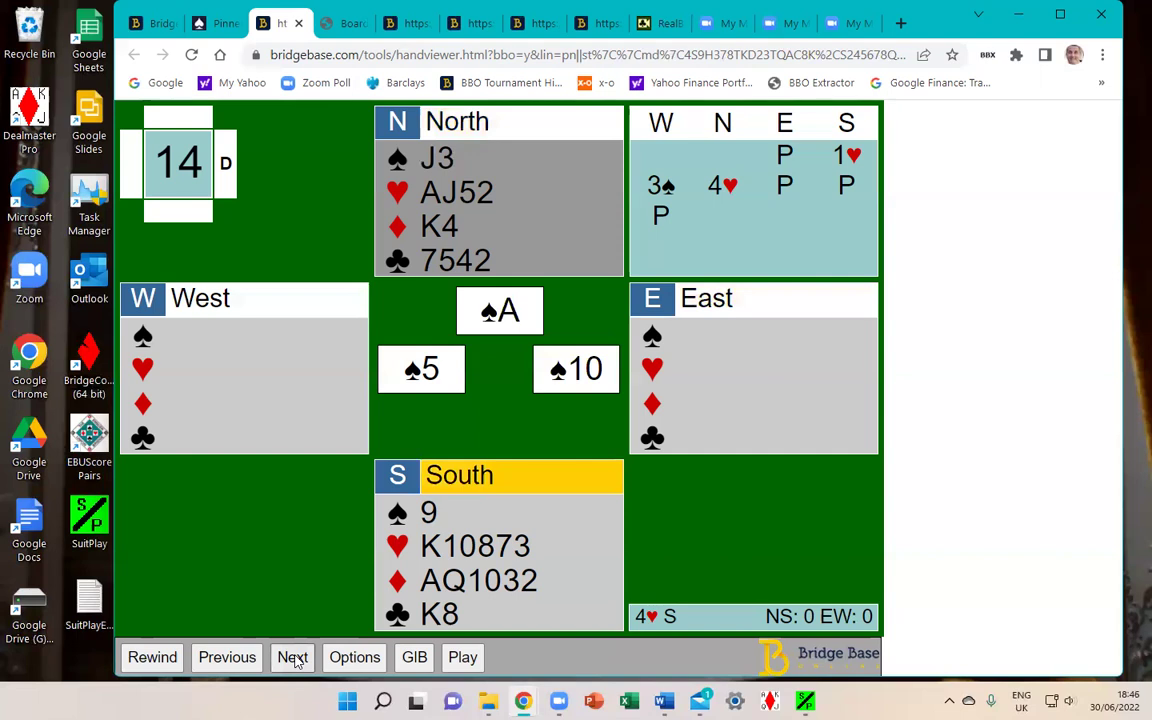
{"action": "left_click", "coordinate": [292, 657]}
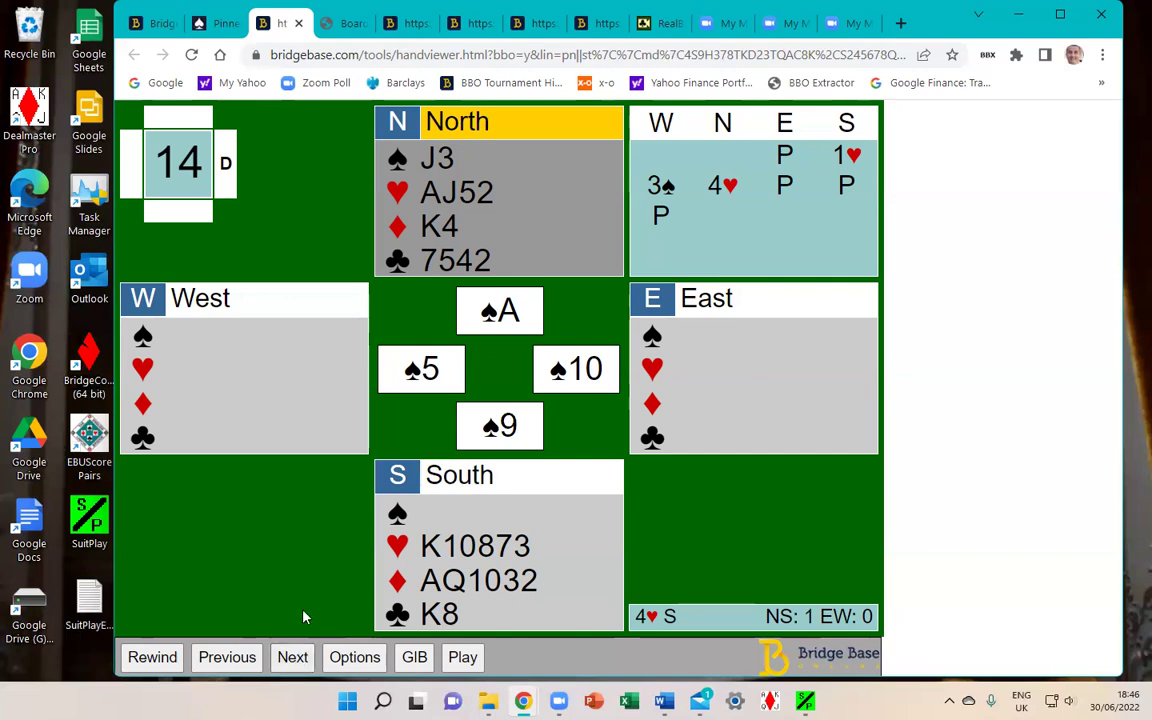
- Switch to SuitPlay, edit the AJ52 opposite K10873 suit combination and enable its number of vacant places
{"action": "left_click", "coordinate": [806, 695]}
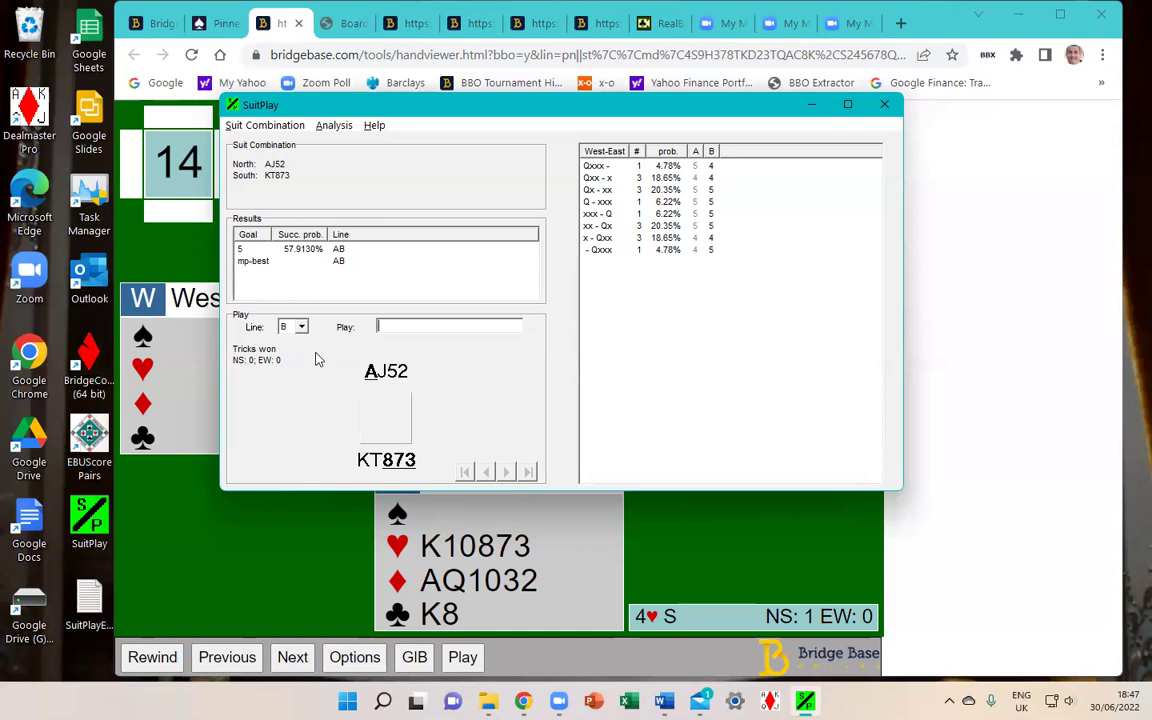
{"action": "left_click", "coordinate": [280, 24]}
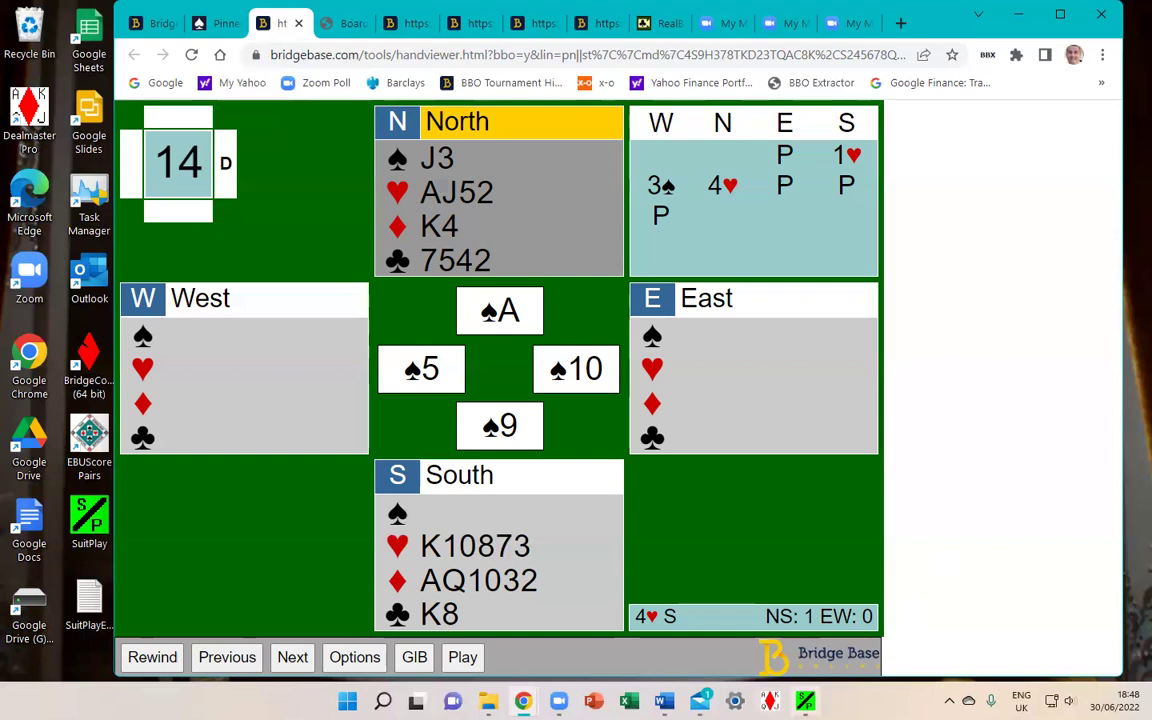
{"action": "left_click", "coordinate": [806, 698]}
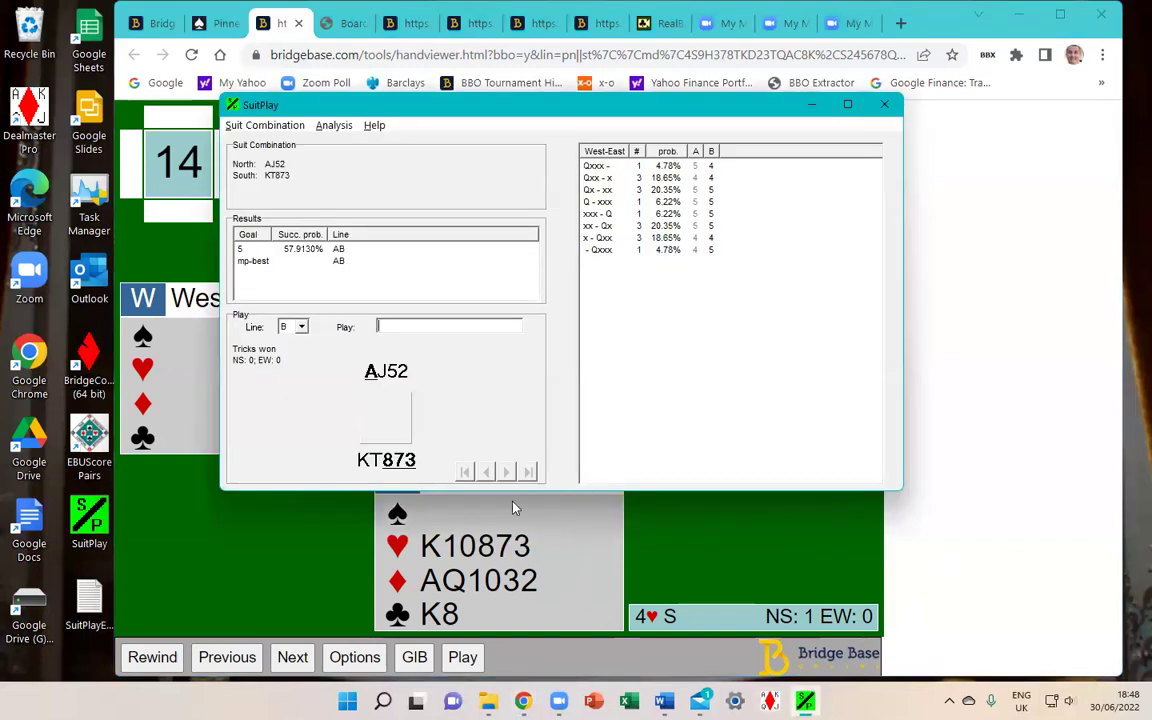
{"action": "left_click", "coordinate": [265, 125]}
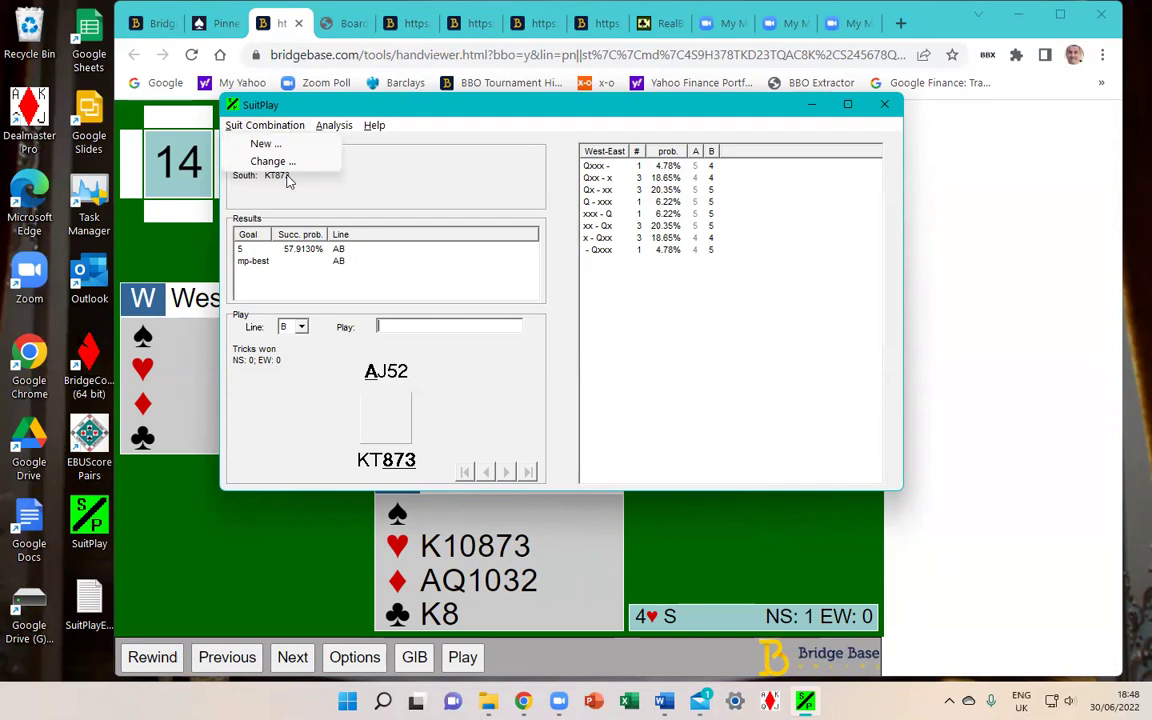
{"action": "left_click", "coordinate": [288, 163]}
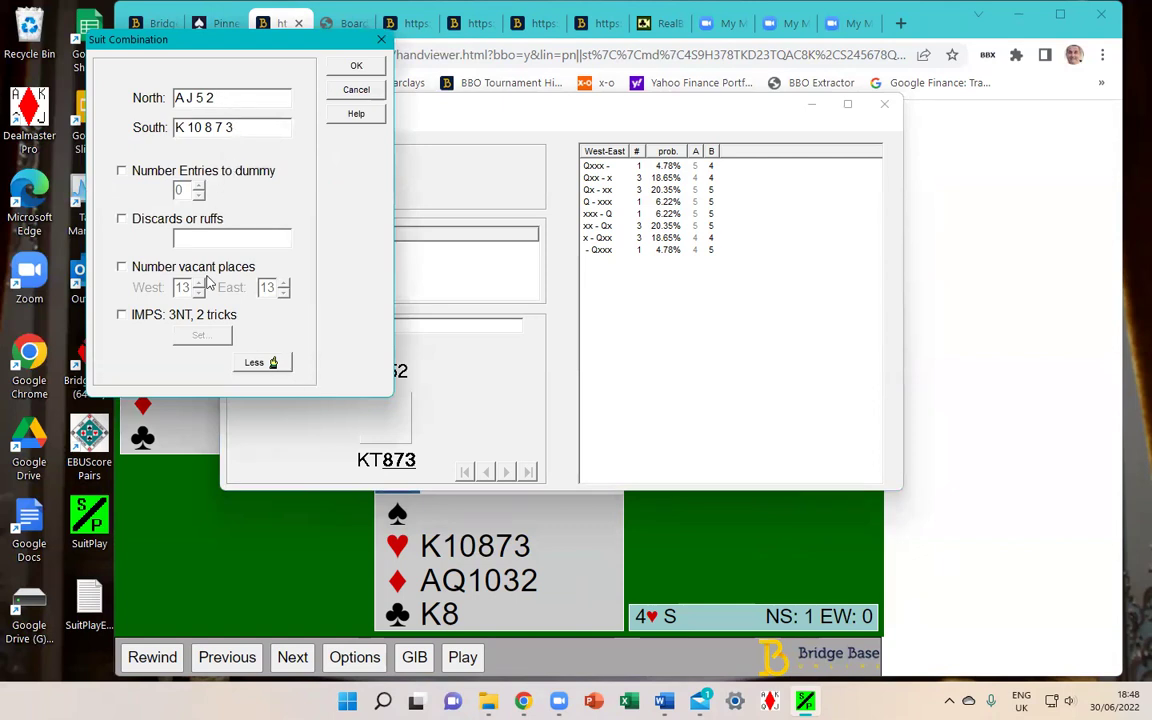
{"action": "left_click", "coordinate": [124, 269]}
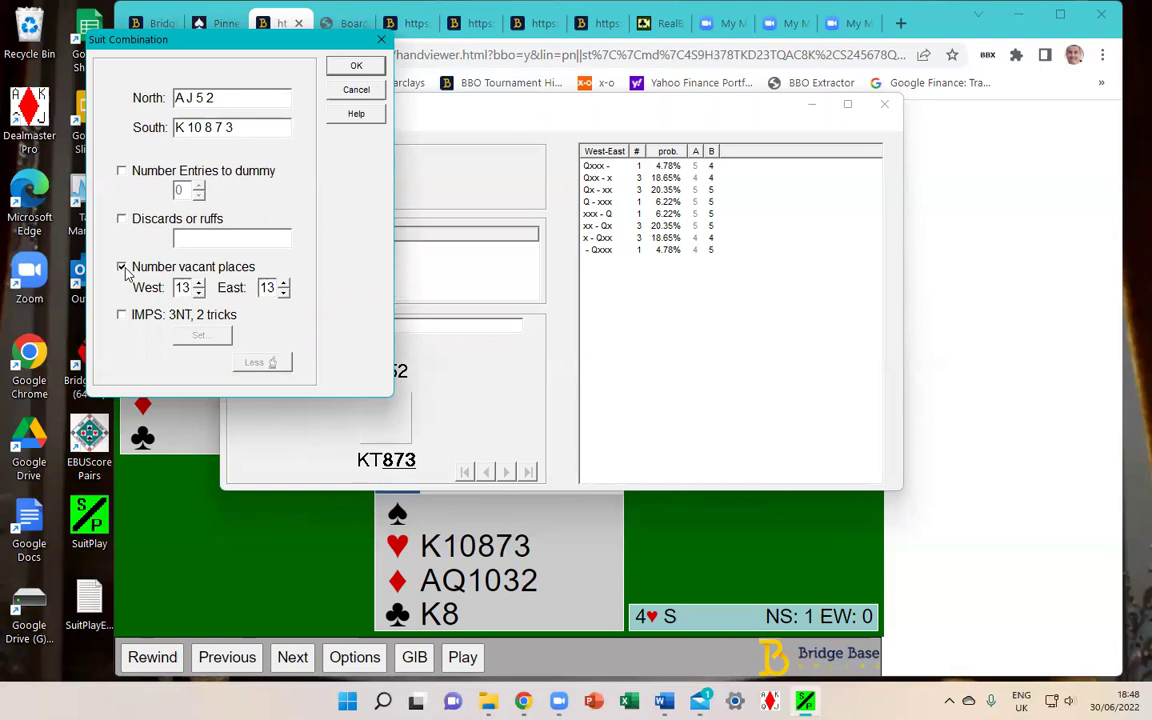
- Set the vacant places to 6 for West and 11 for East, and run the suit analysis
{"action": "left_click", "coordinate": [198, 293]}
{"action": "left_click", "coordinate": [198, 293]}
{"action": "left_click", "coordinate": [198, 293]}
{"action": "left_click", "coordinate": [198, 293]}
{"action": "left_click", "coordinate": [198, 293]}
{"action": "left_click", "coordinate": [198, 293]}
{"action": "left_click", "coordinate": [198, 293]}
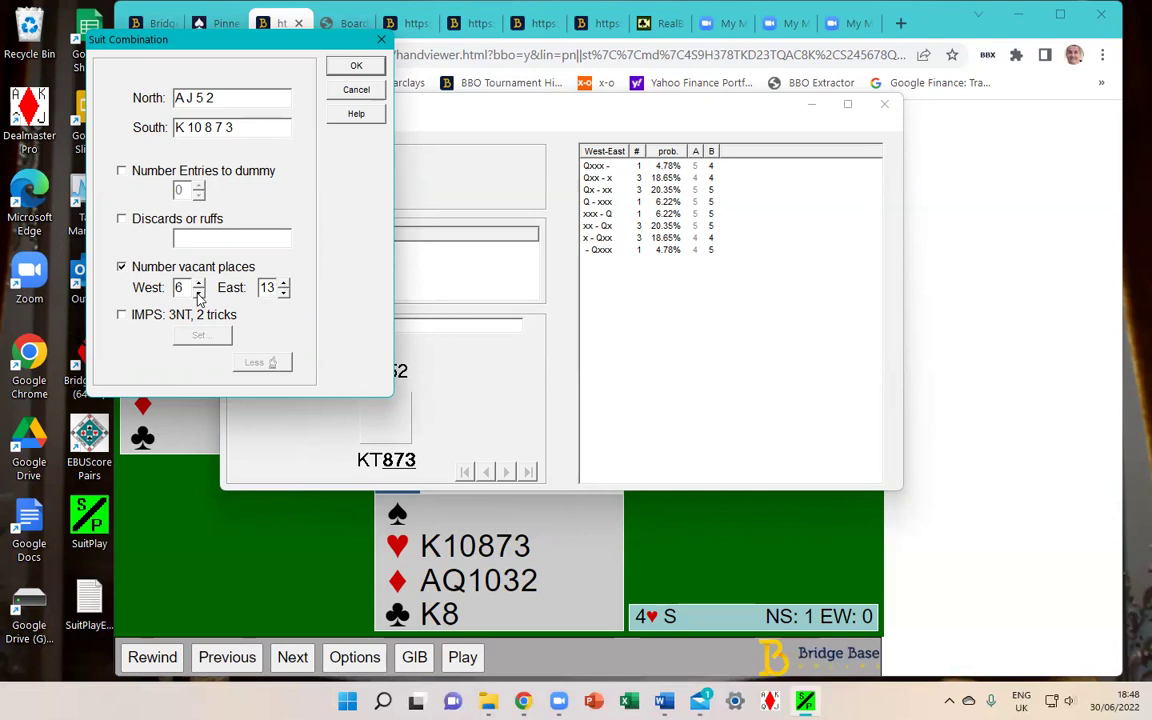
{"action": "left_click", "coordinate": [284, 292]}
{"action": "left_click", "coordinate": [284, 292]}
{"action": "left_click", "coordinate": [355, 68]}
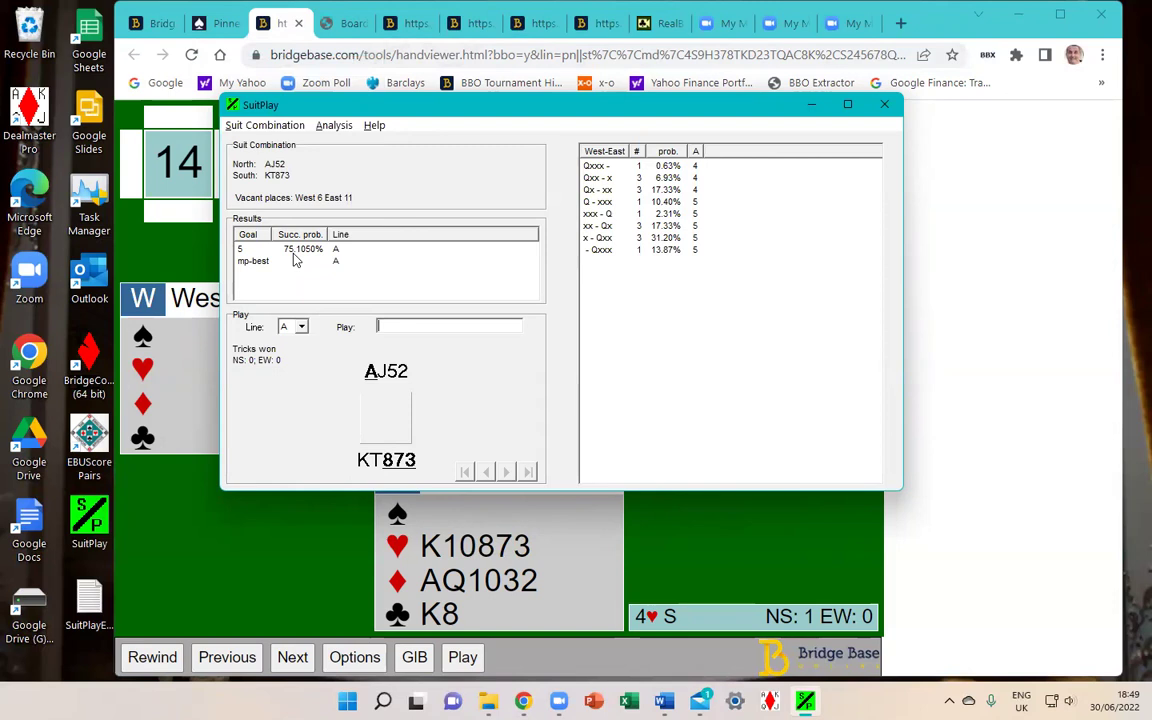
- Select line A and enter the first trick of the play as A436
{"action": "left_click", "coordinate": [302, 327]}
{"action": "left_click", "coordinate": [290, 341]}
{"action": "type", "text": "Ax"}
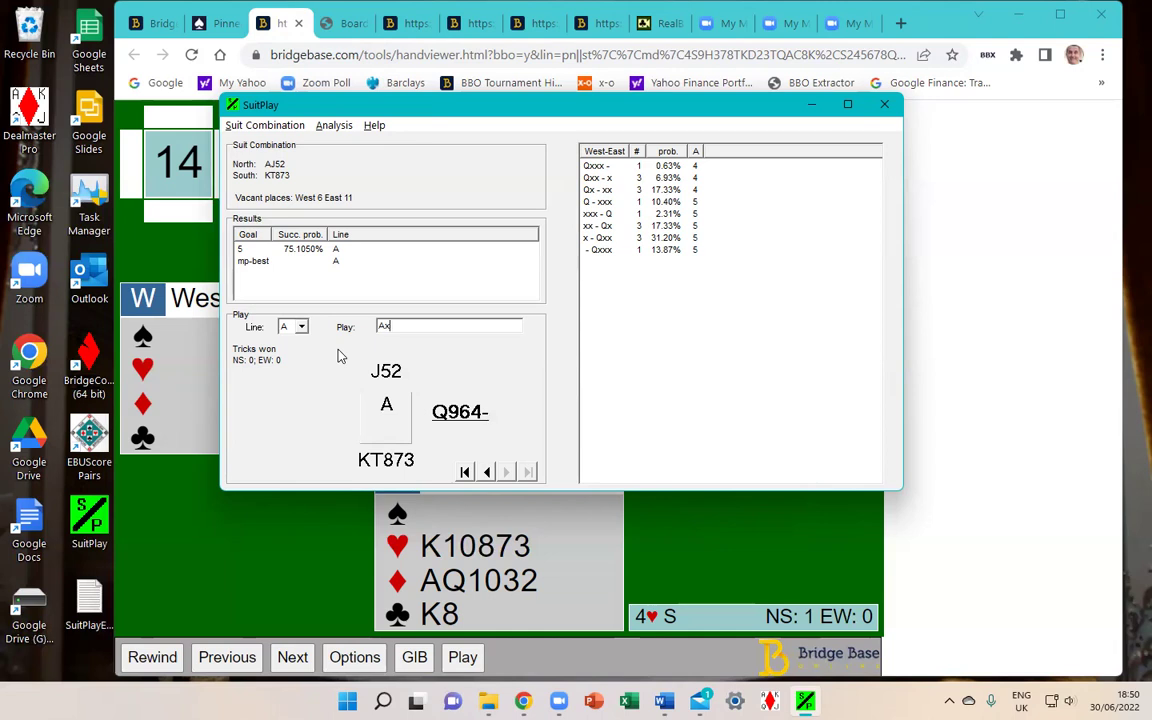
{"action": "key", "text": "BackSpace"}
{"action": "type", "text": "4"}
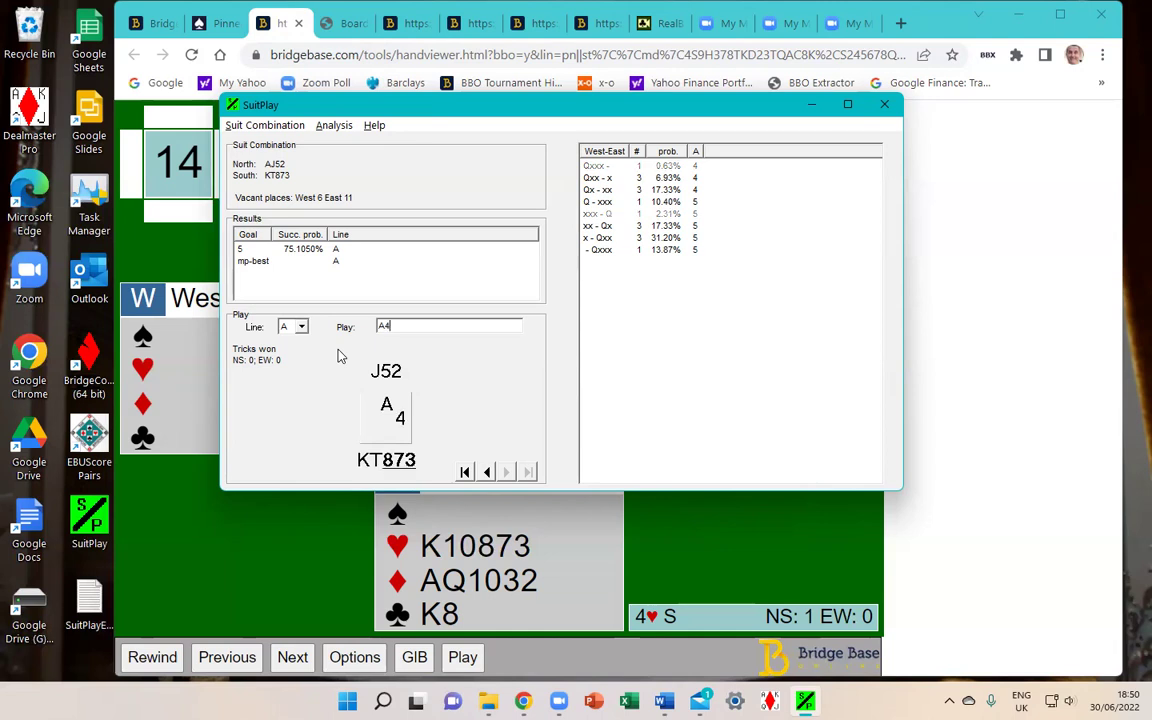
{"action": "type", "text": "36"}
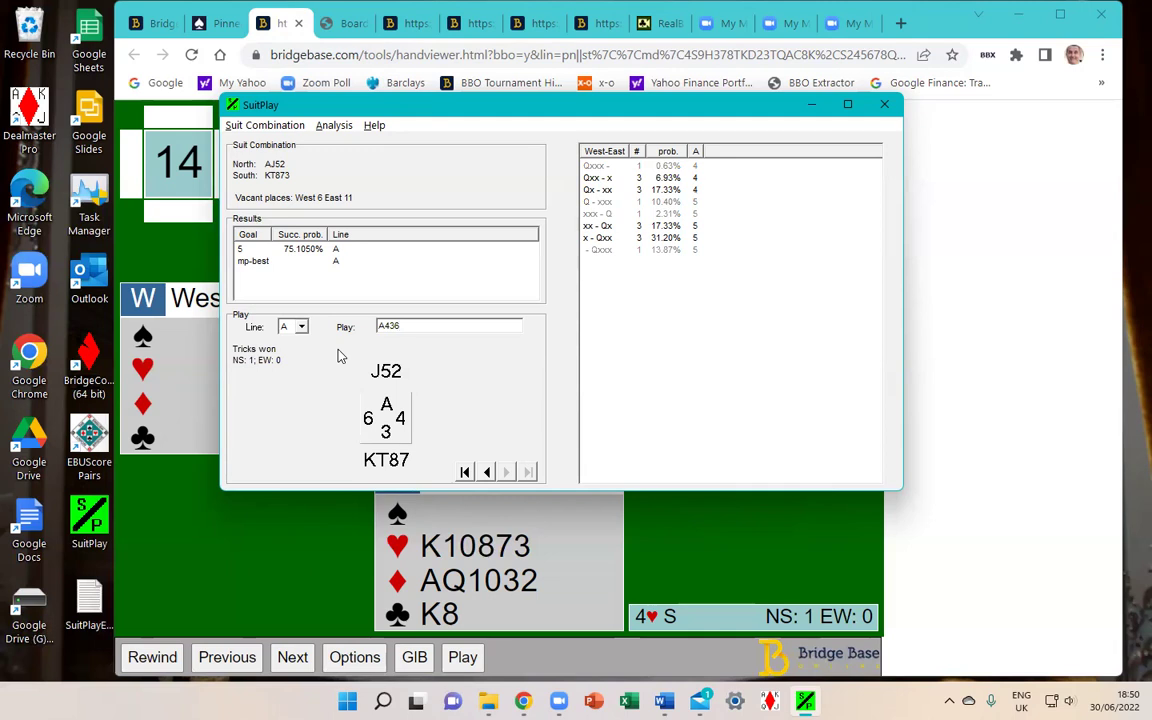
{"action": "type", "text": ";"}
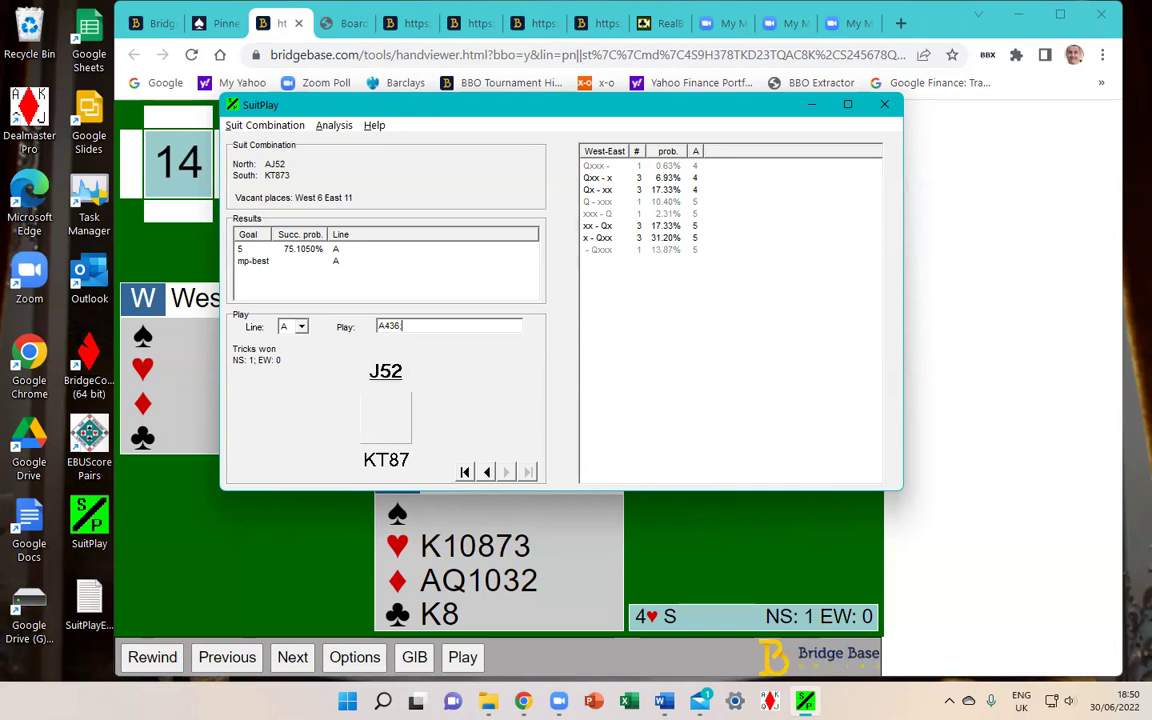
- Enter the second trick as the jack, East's 9, South's 7 and a West discard (J97-)
{"action": "type", "text": "J"}
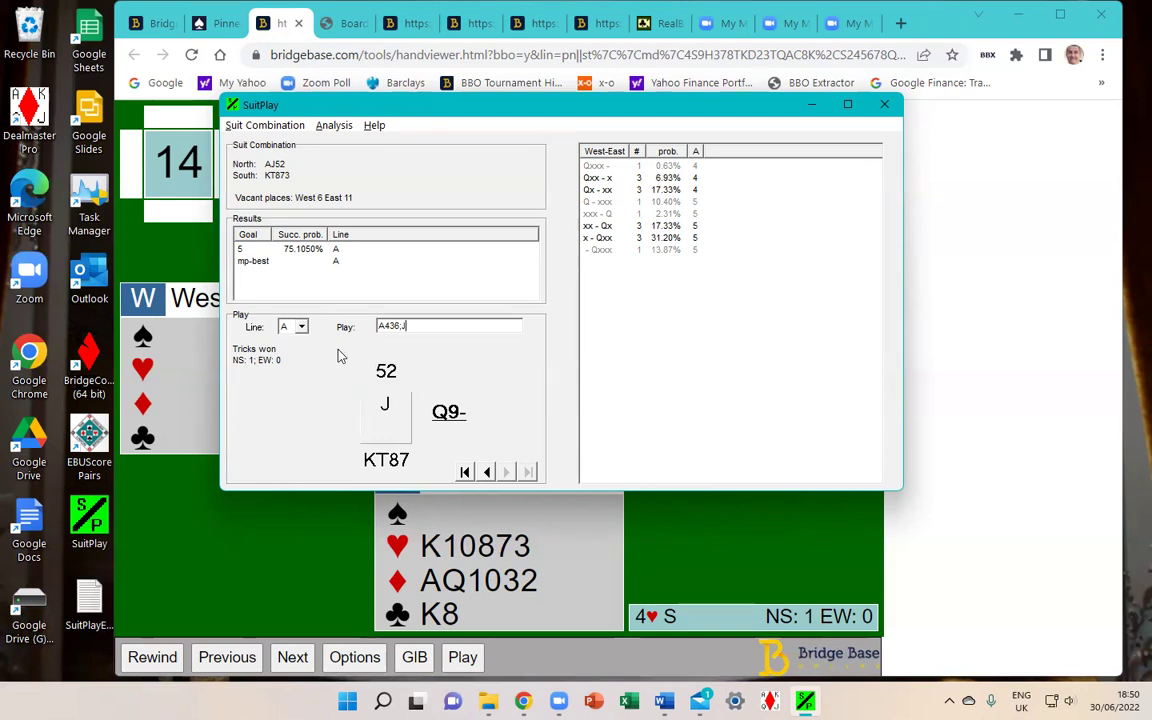
{"action": "left_click", "coordinate": [451, 413]}
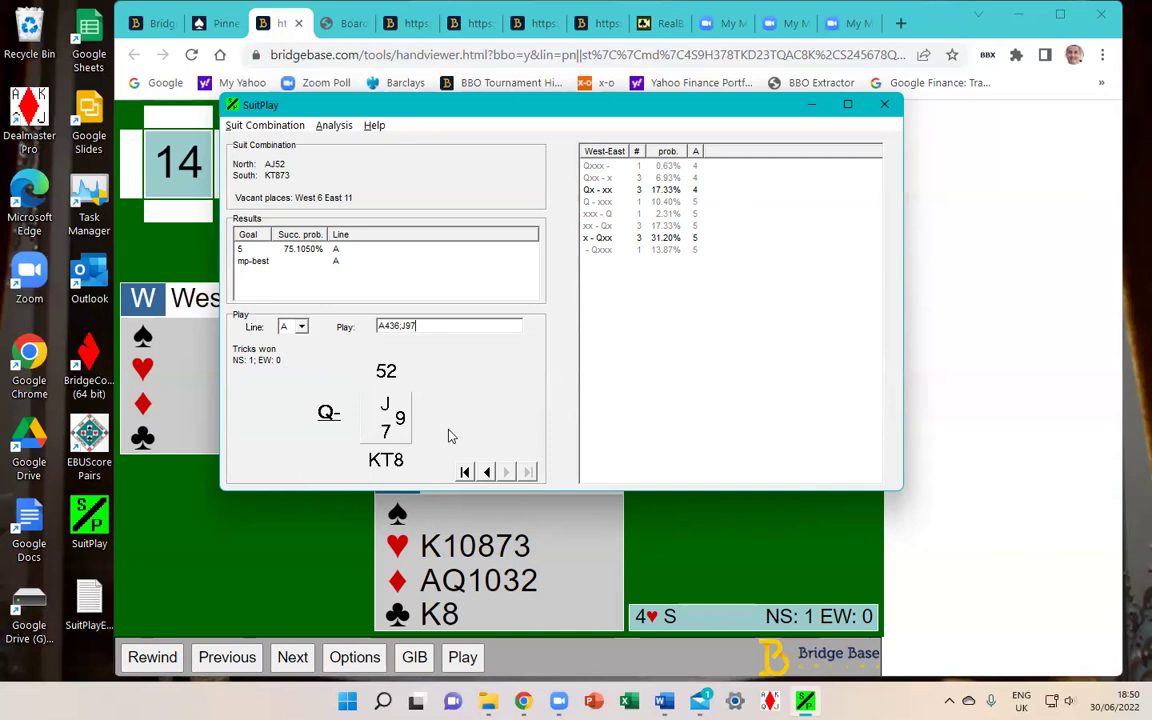
{"action": "type", "text": "-;"}
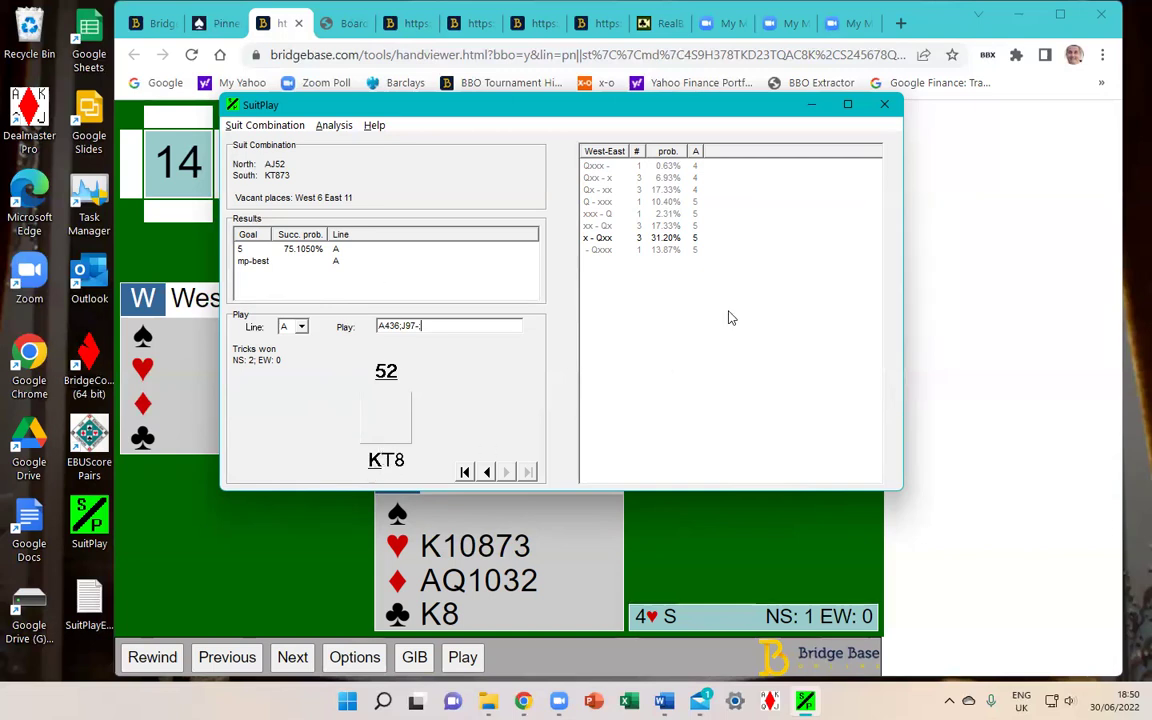
- Return to the hand viewer in Chrome and advance through the trick led with North's heart ace
{"action": "left_click", "coordinate": [813, 106]}
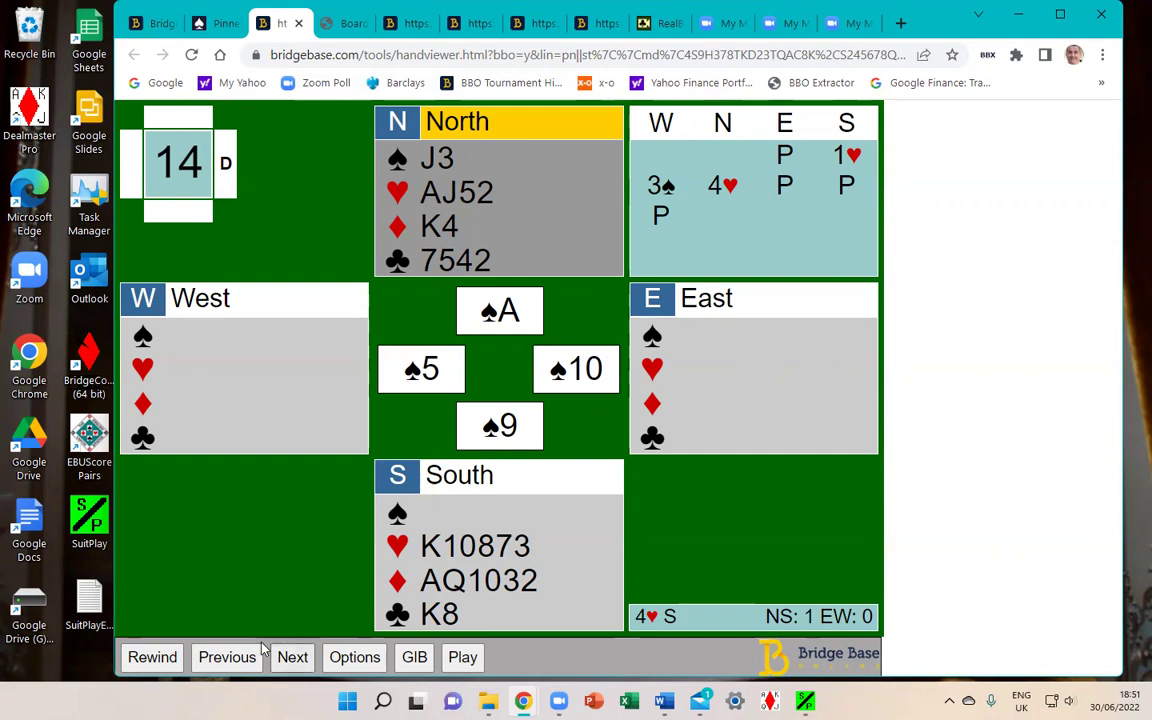
{"action": "left_click", "coordinate": [290, 660]}
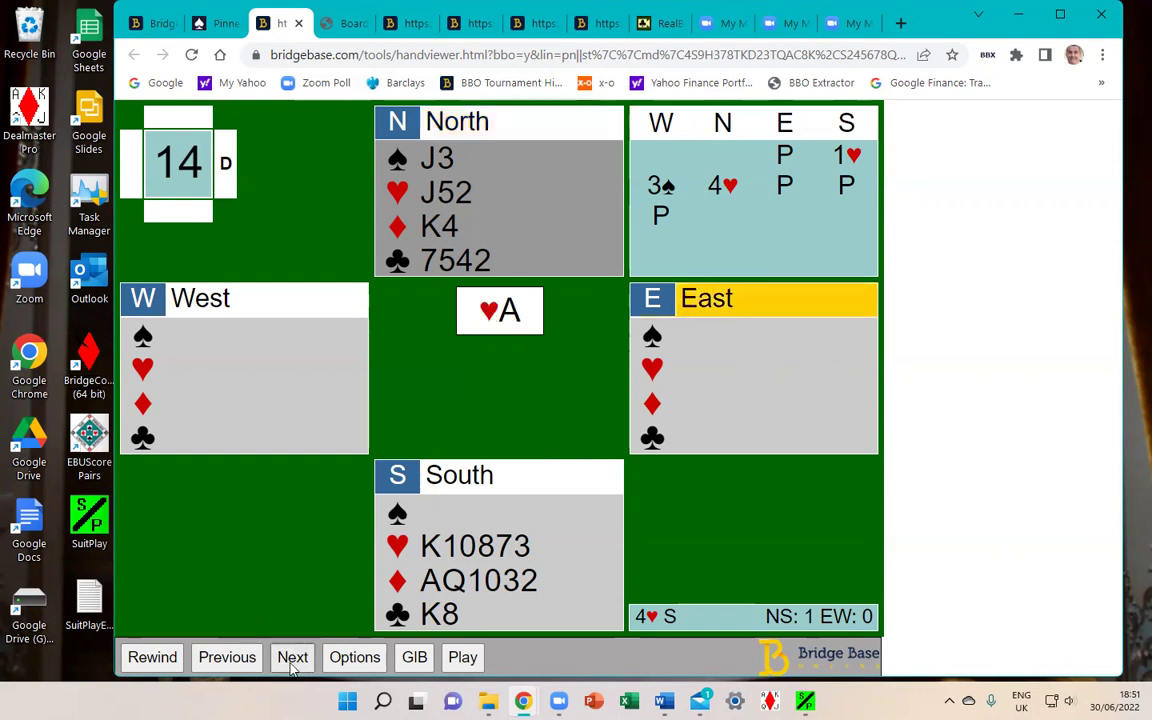
{"action": "left_click", "coordinate": [290, 660]}
{"action": "left_click", "coordinate": [290, 660]}
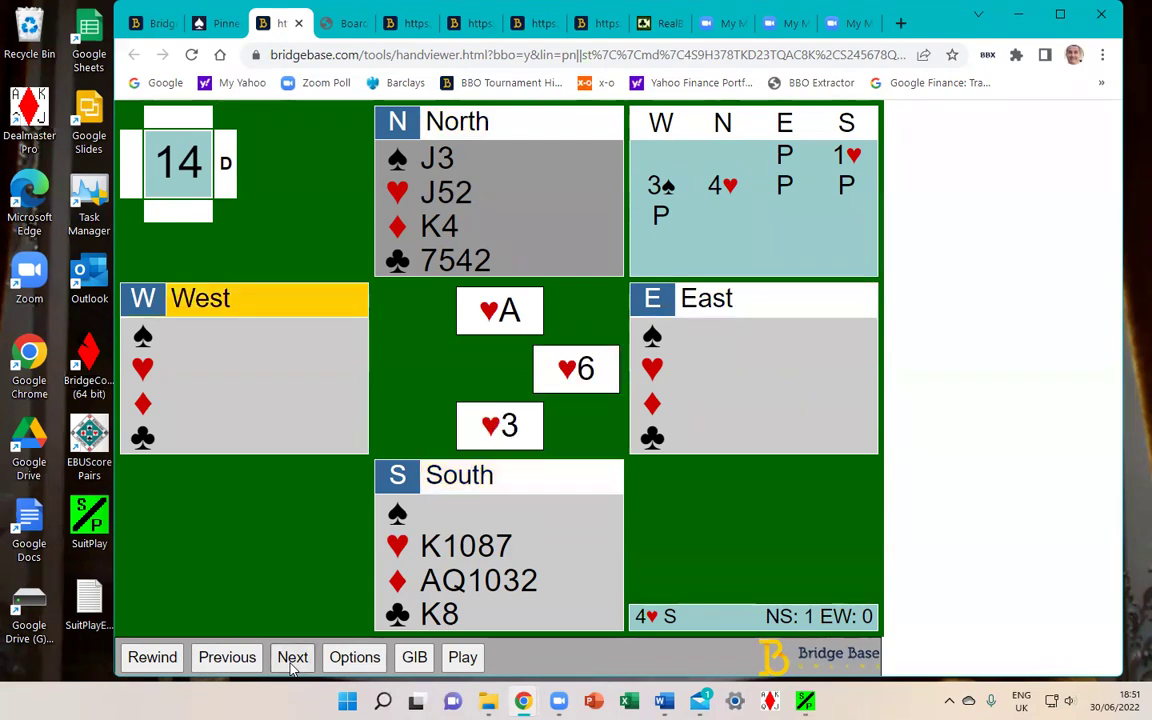
{"action": "left_click", "coordinate": [291, 660]}
- Advance through the second heart trick, from North's 2 to South's king and West's club 3
{"action": "left_click", "coordinate": [291, 660]}
{"action": "left_click", "coordinate": [291, 660]}
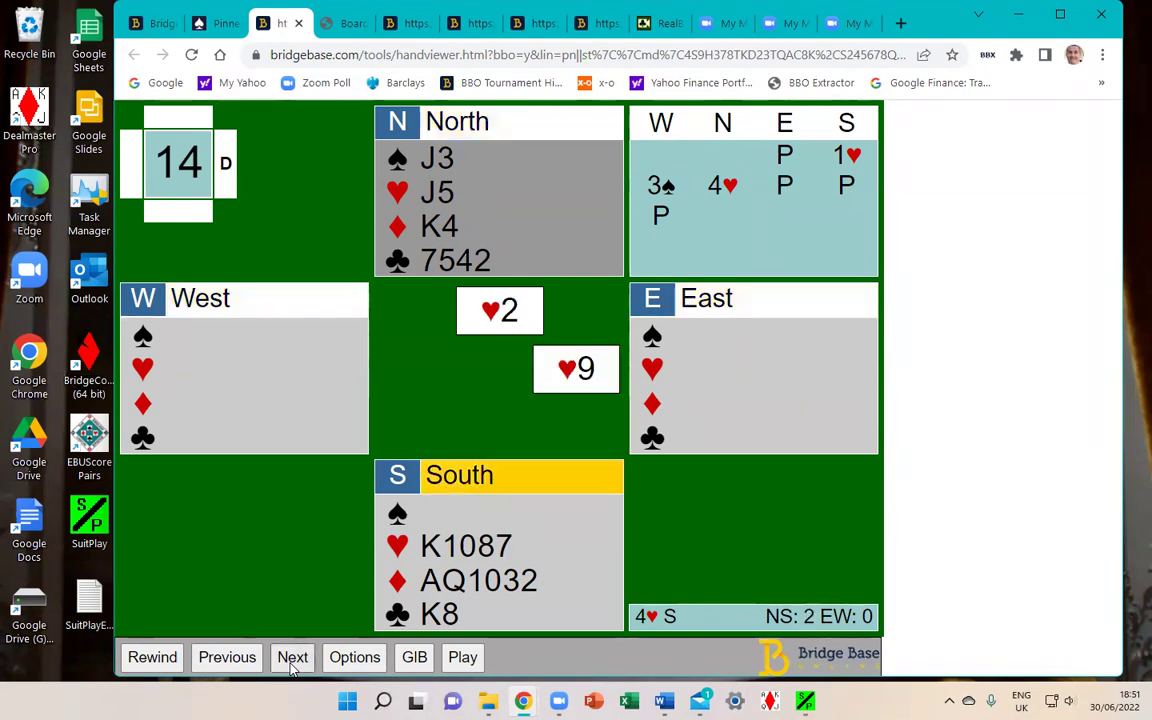
{"action": "left_click", "coordinate": [291, 660]}
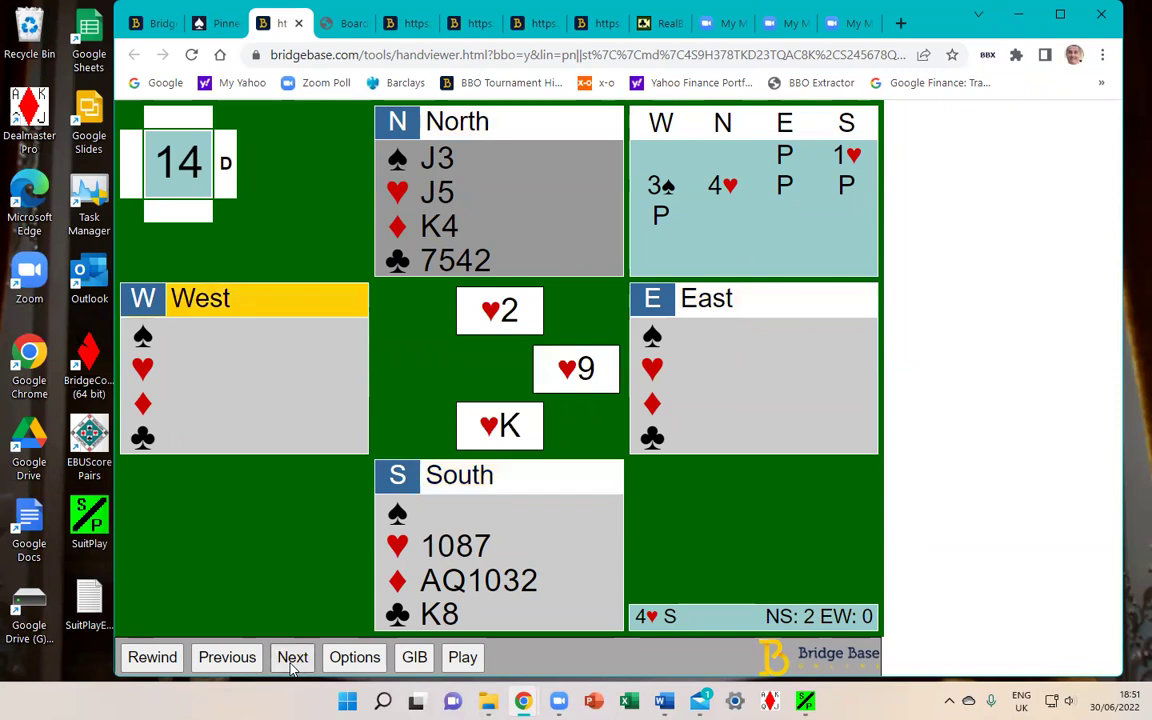
{"action": "left_click", "coordinate": [291, 660]}
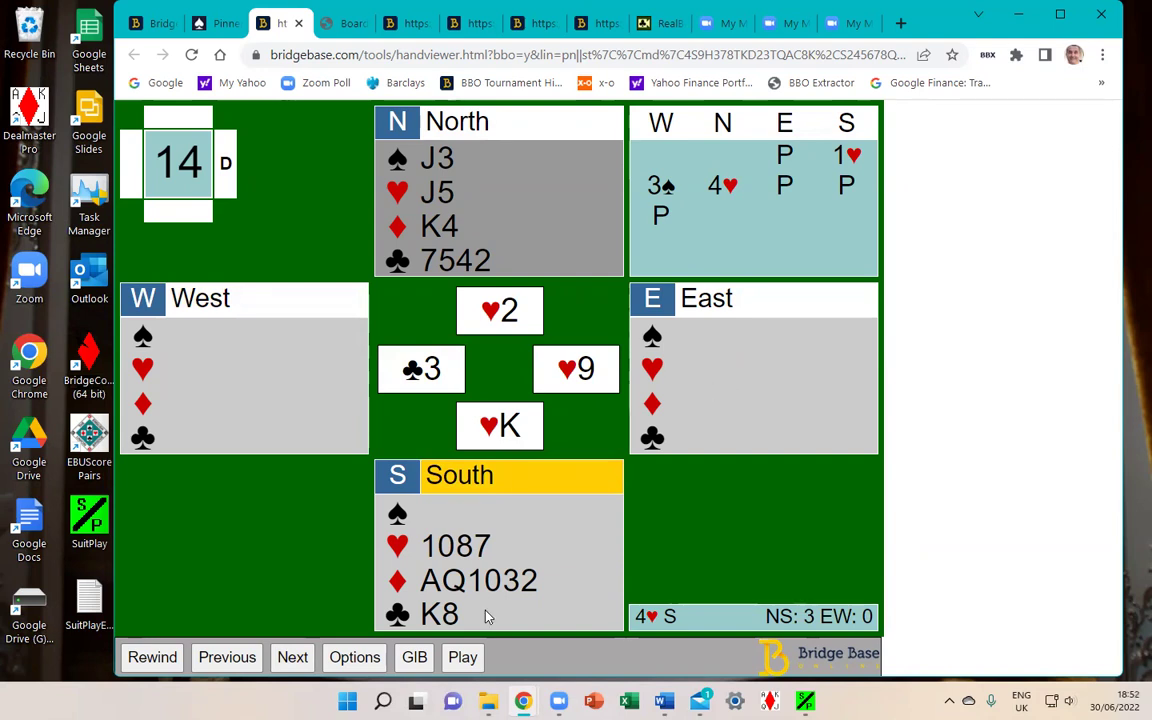
- Advance through two diamond tricks: South's 2 to North's king, and North's 4 back to South's ace
{"action": "left_click", "coordinate": [296, 666]}
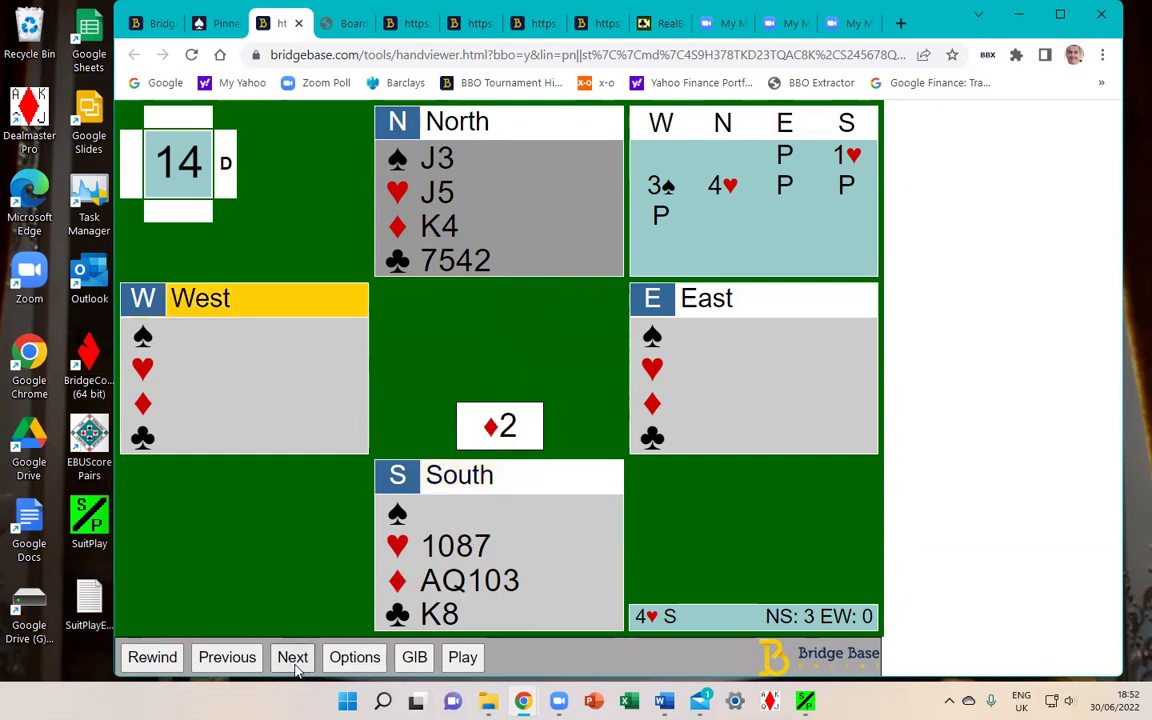
{"action": "left_click", "coordinate": [296, 666]}
{"action": "left_click", "coordinate": [296, 666]}
{"action": "left_click", "coordinate": [296, 666]}
{"action": "left_click", "coordinate": [296, 666]}
{"action": "left_click", "coordinate": [296, 666]}
{"action": "left_click", "coordinate": [296, 666]}
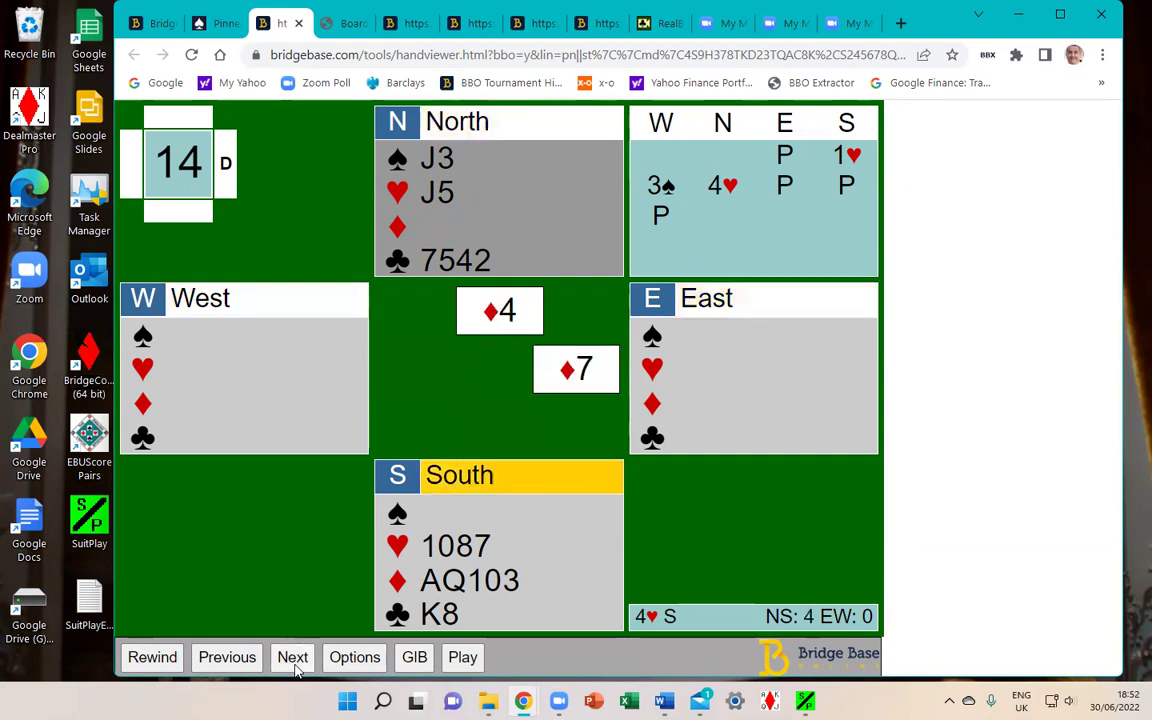
{"action": "left_click", "coordinate": [296, 666]}
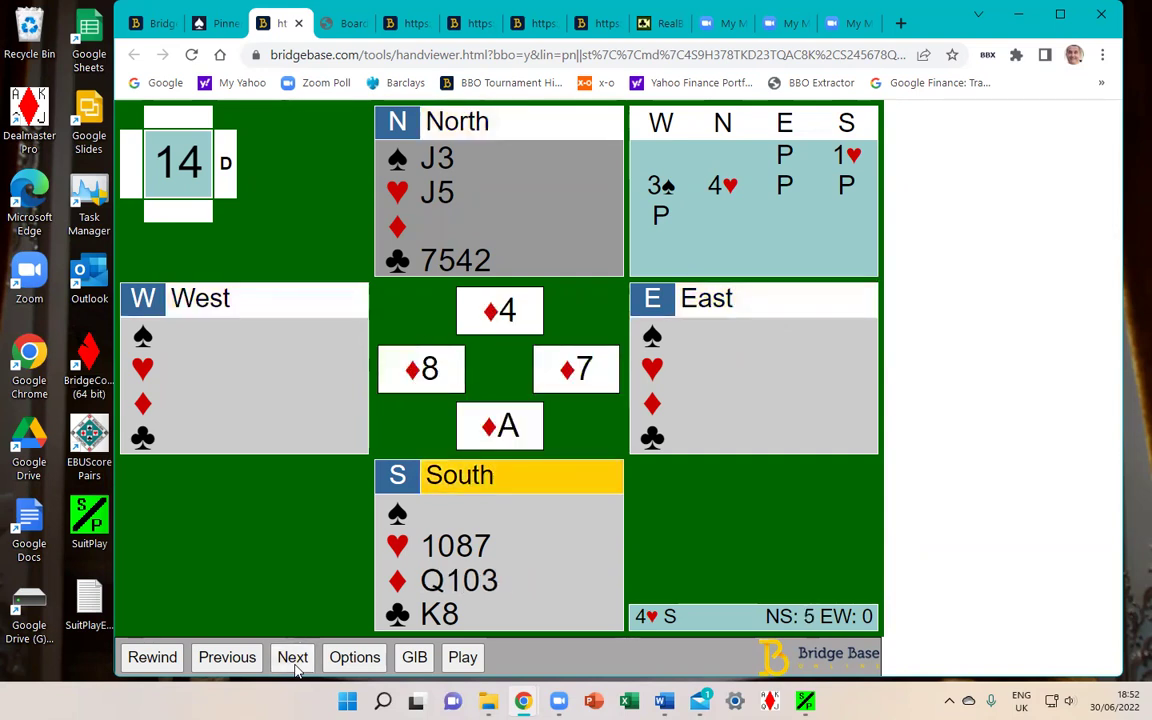
- Reveal the West and East hands and advance through South's diamond queen trick to East's diamond 9
{"action": "left_click", "coordinate": [296, 666]}
{"action": "left_click", "coordinate": [507, 474]}
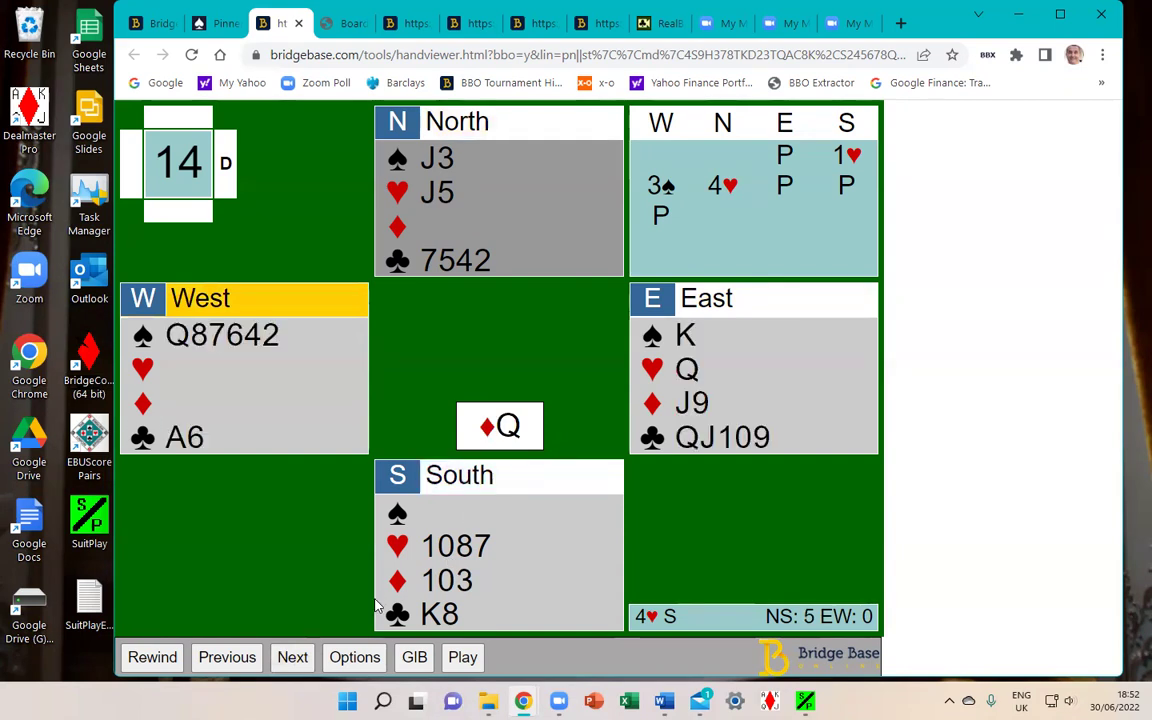
{"action": "left_click", "coordinate": [294, 665]}
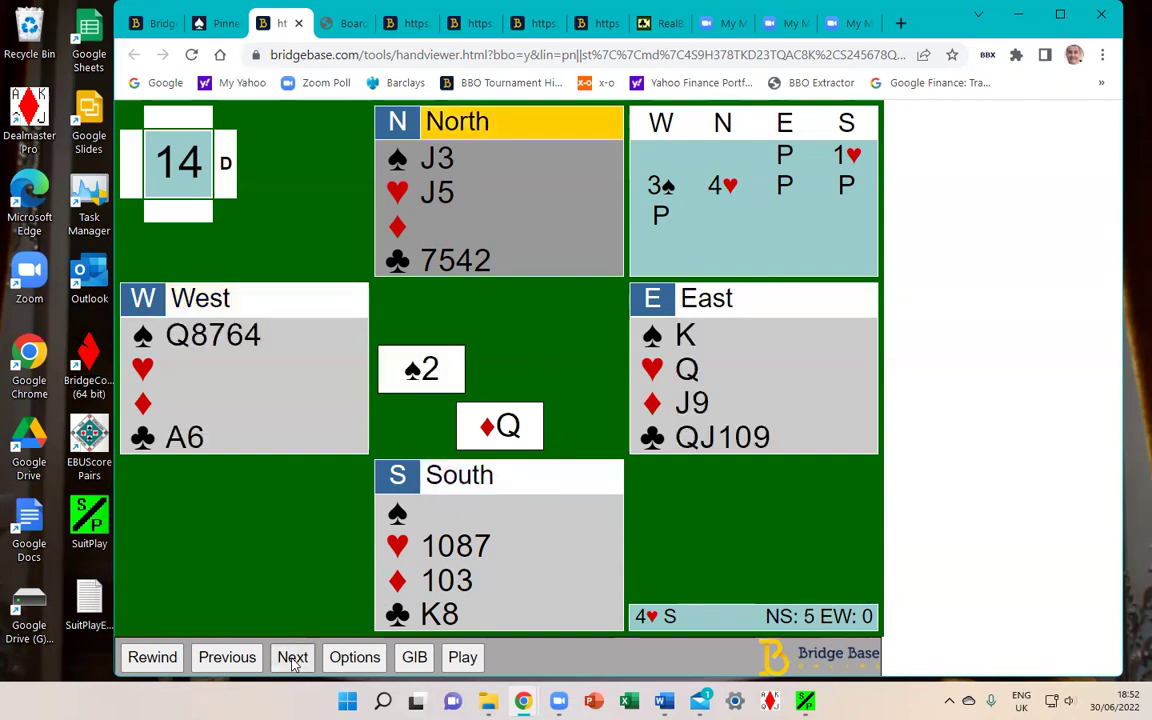
{"action": "left_click", "coordinate": [294, 665]}
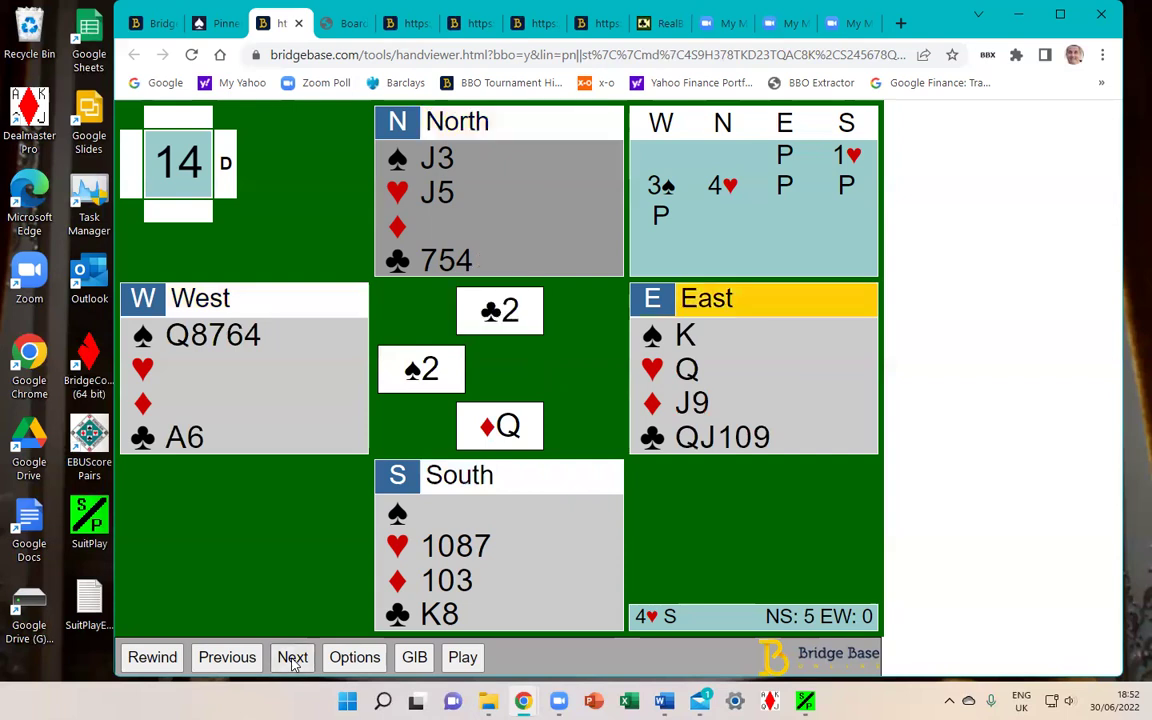
{"action": "left_click", "coordinate": [294, 665]}
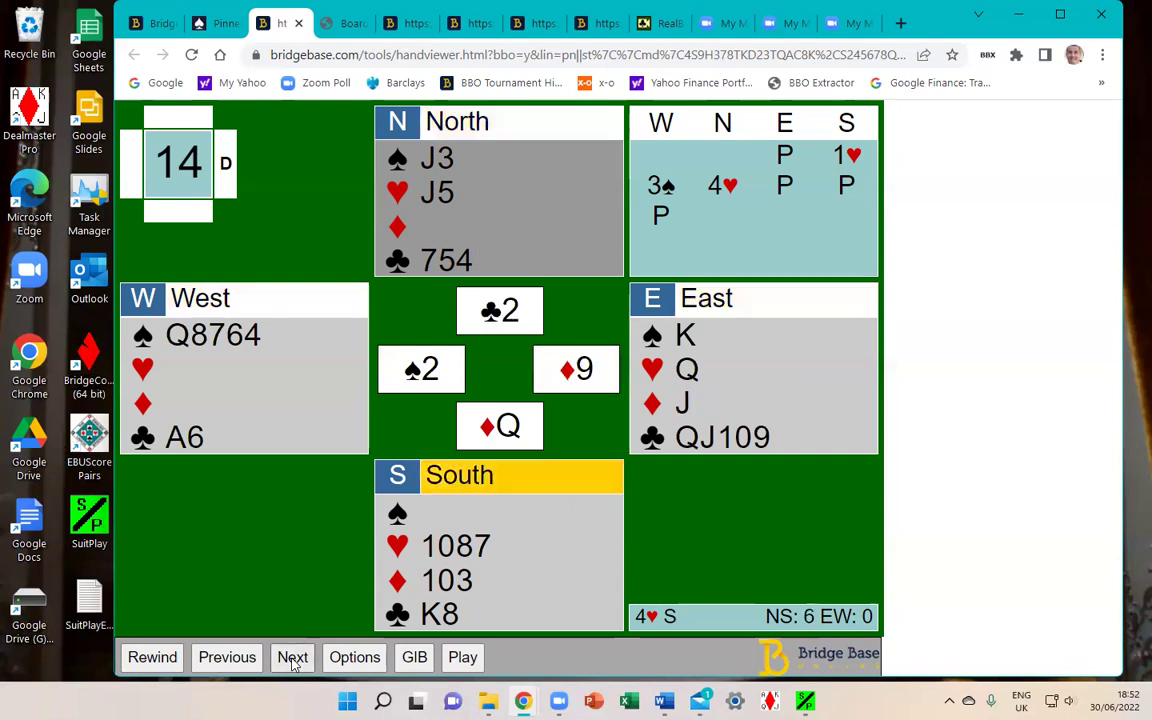